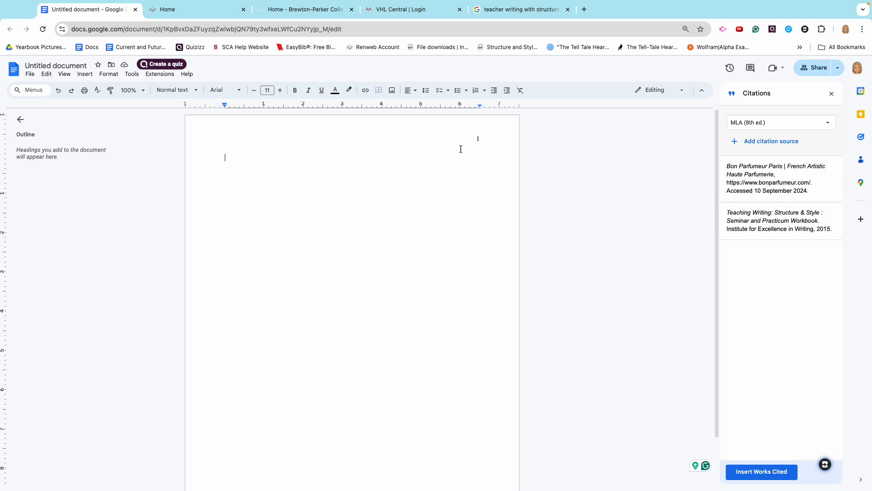
- Open IEW's Structure and Style Seminar Workbook page from the Google results and copy the ISBN from its details
{"action": "left_click", "coordinate": [505, 14]}
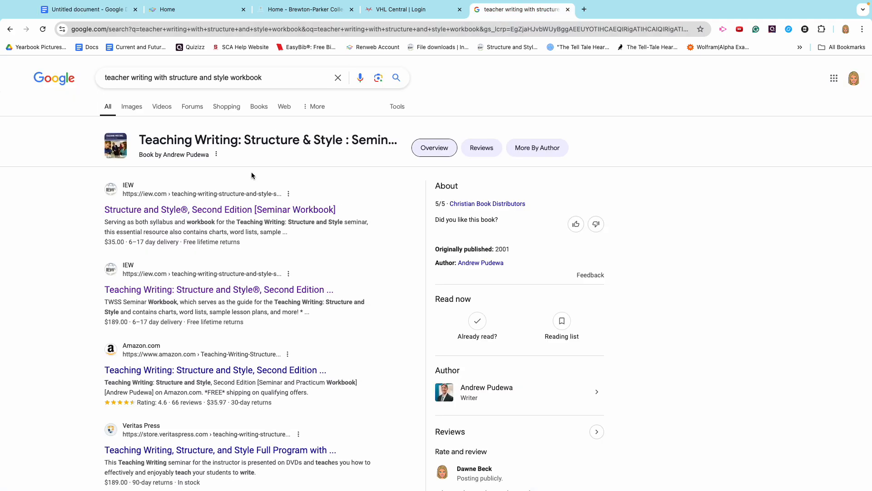
{"action": "left_click", "coordinate": [235, 209]}
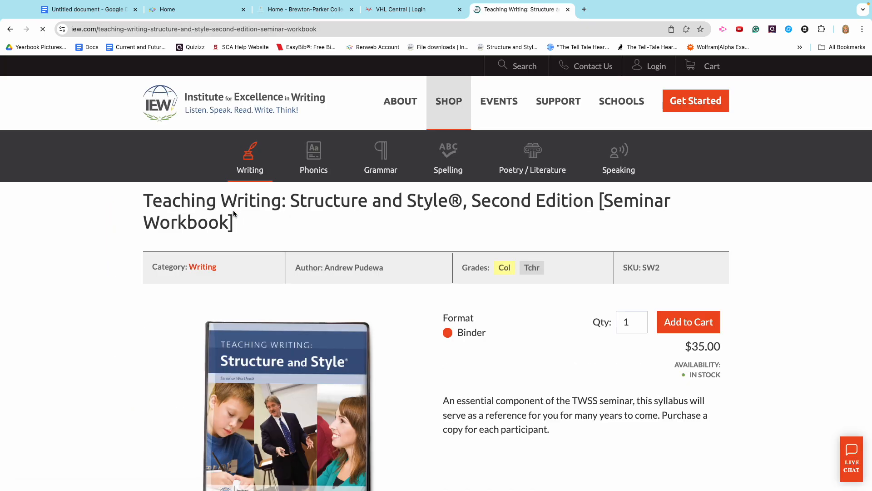
{"action": "scroll", "coordinate": [235, 214], "scroll_direction": "down", "scroll_amount": 3}
{"action": "scroll", "coordinate": [234, 213], "scroll_direction": "down", "scroll_amount": 4}
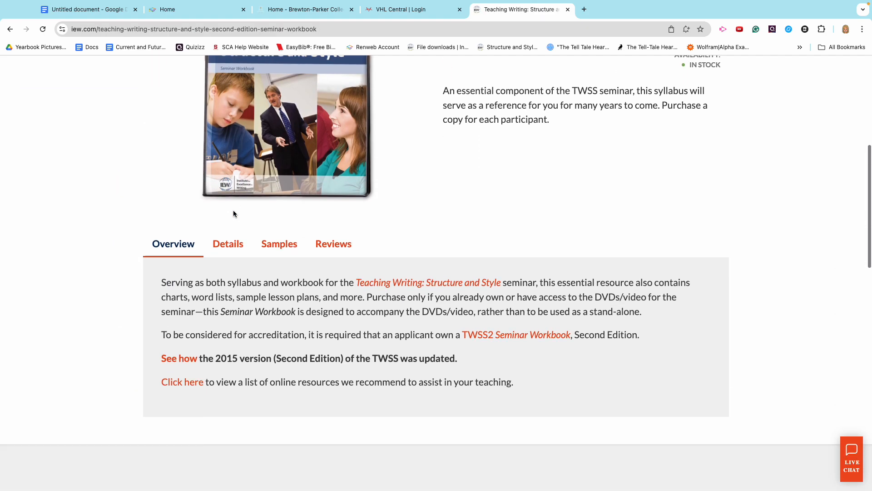
{"action": "left_click", "coordinate": [229, 246]}
{"action": "scroll", "coordinate": [230, 250], "scroll_direction": "up", "scroll_amount": 7}
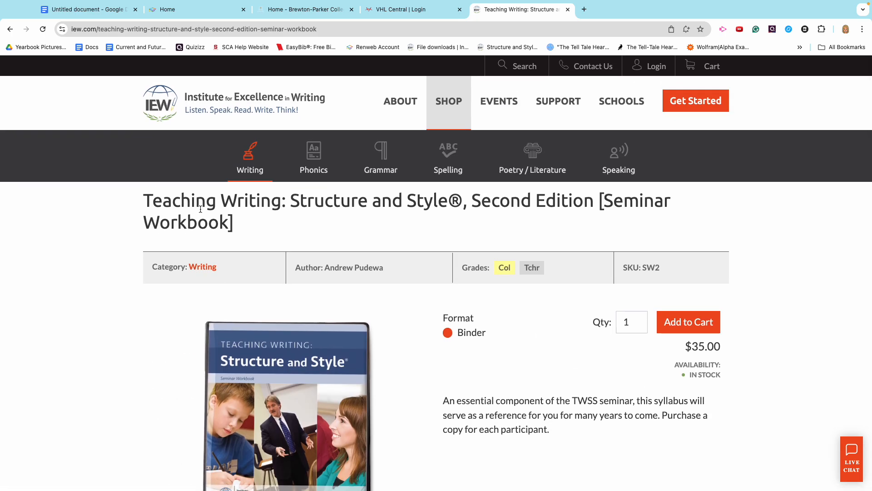
{"action": "scroll", "coordinate": [200, 209], "scroll_direction": "down", "scroll_amount": 7}
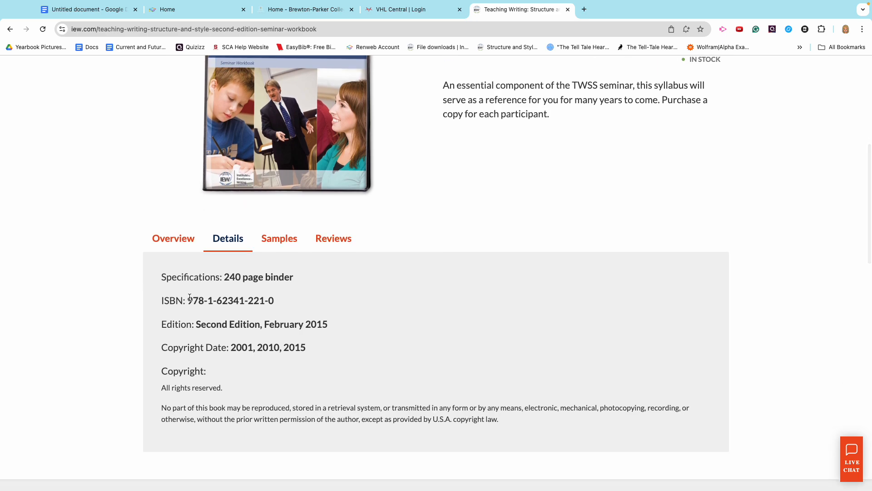
{"action": "left_click_drag", "start_coordinate": [187, 300], "coordinate": [273, 303]}
{"action": "key", "text": "ctrl+c"}
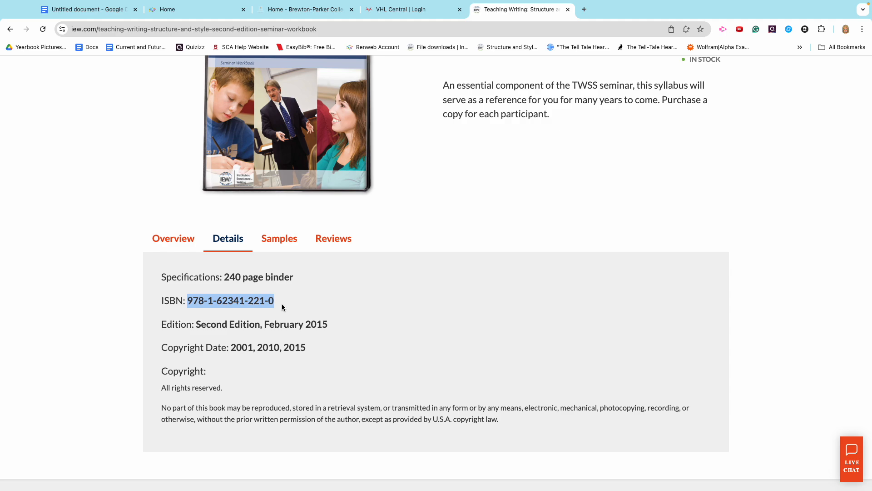
{"action": "left_click", "coordinate": [88, 10]}
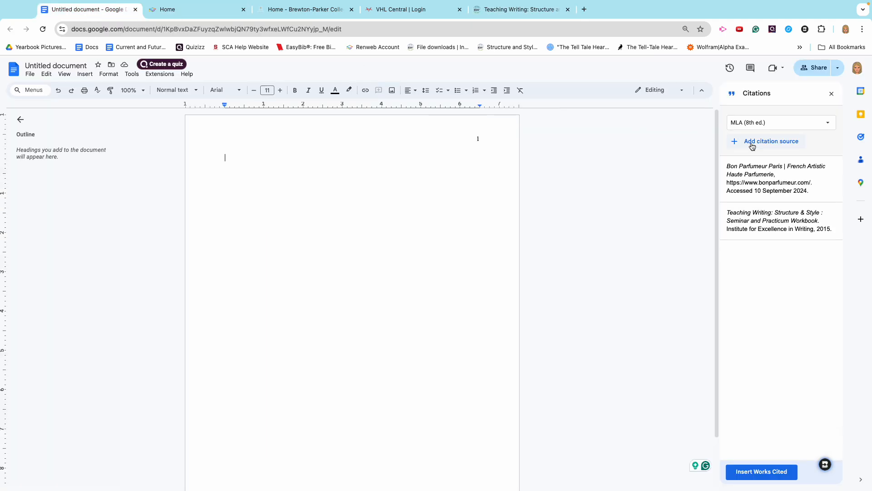
{"action": "left_click", "coordinate": [133, 75]}
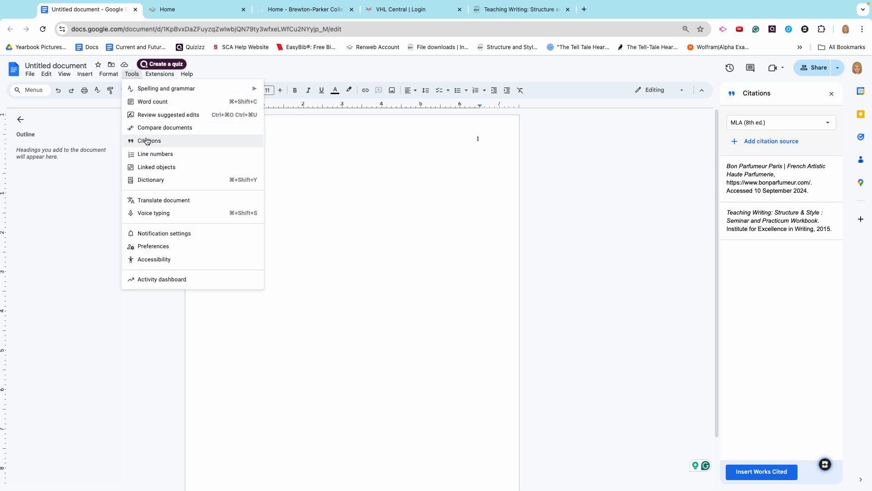
{"action": "left_click", "coordinate": [760, 141]}
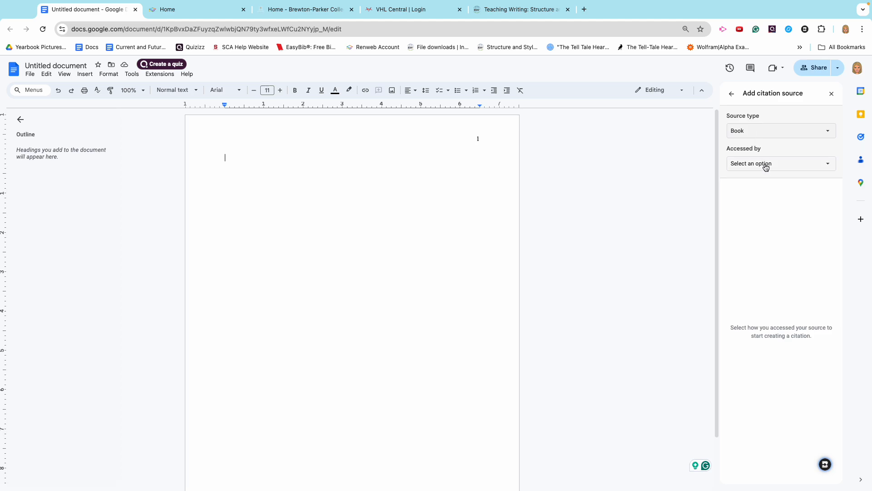
{"action": "left_click", "coordinate": [757, 164]}
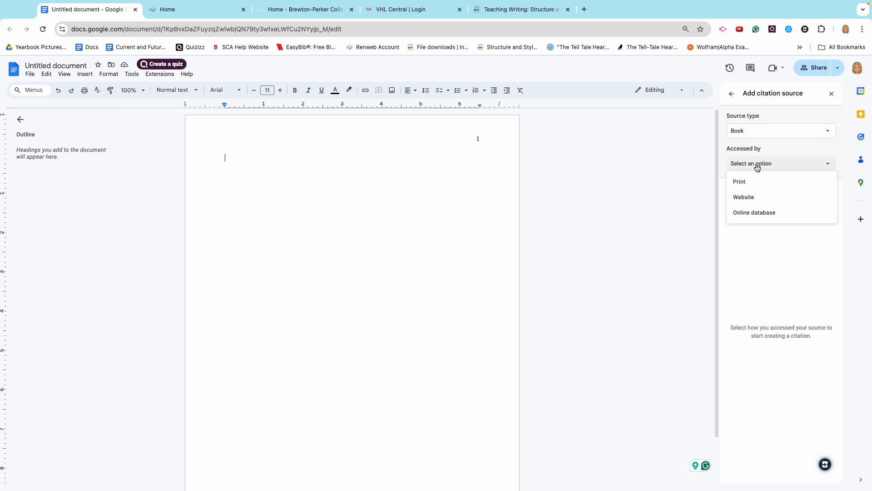
{"action": "left_click", "coordinate": [747, 186]}
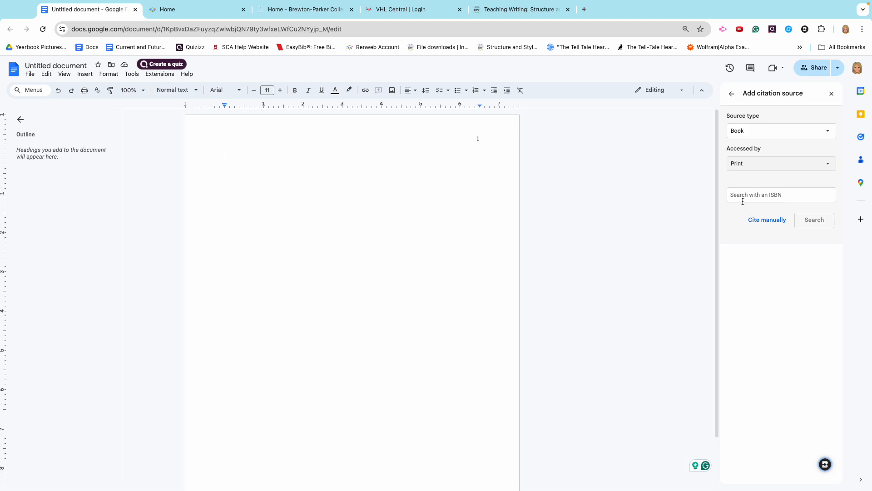
{"action": "left_click", "coordinate": [743, 201]}
{"action": "key", "text": "ctrl+v"}
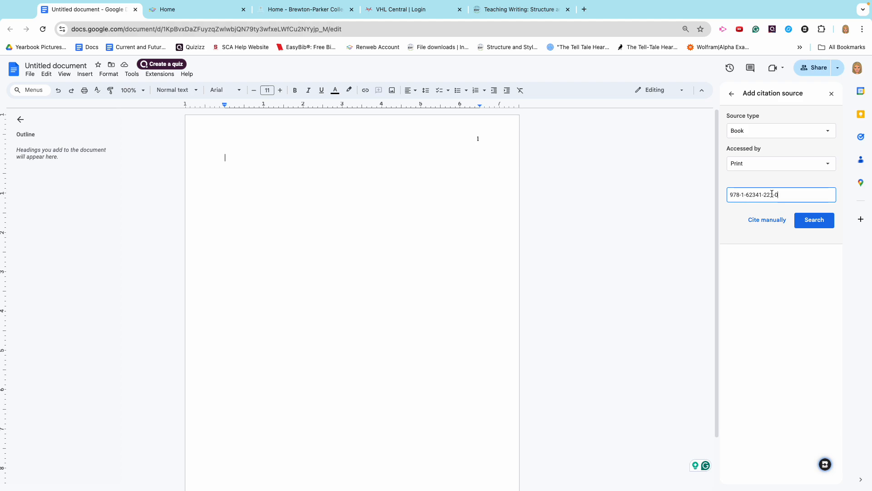
{"action": "left_click", "coordinate": [810, 223]}
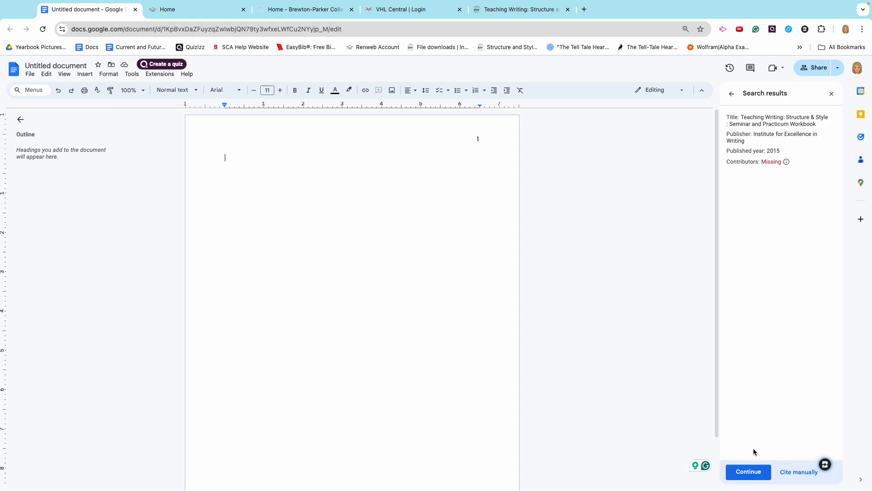
{"action": "left_click", "coordinate": [754, 475]}
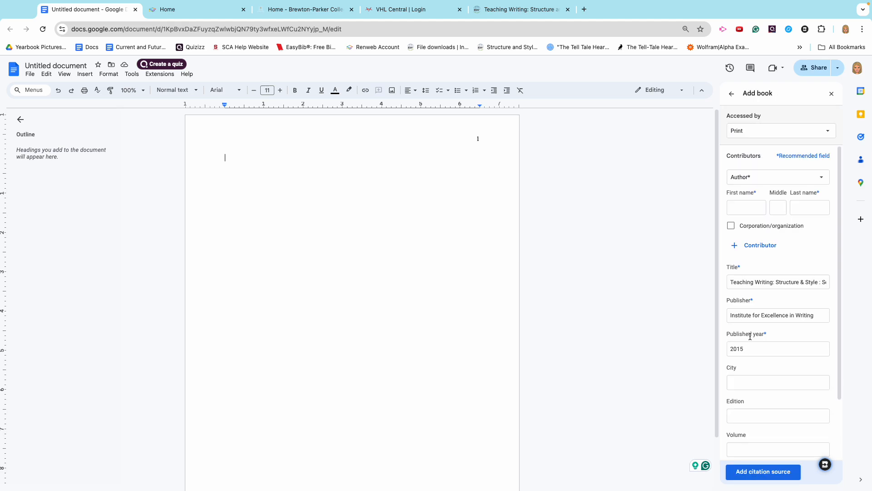
- Set the book's city to Locus Grove and its edition to 2nd, and add it as a citation source
{"action": "scroll", "coordinate": [750, 336], "scroll_direction": "down", "scroll_amount": 1}
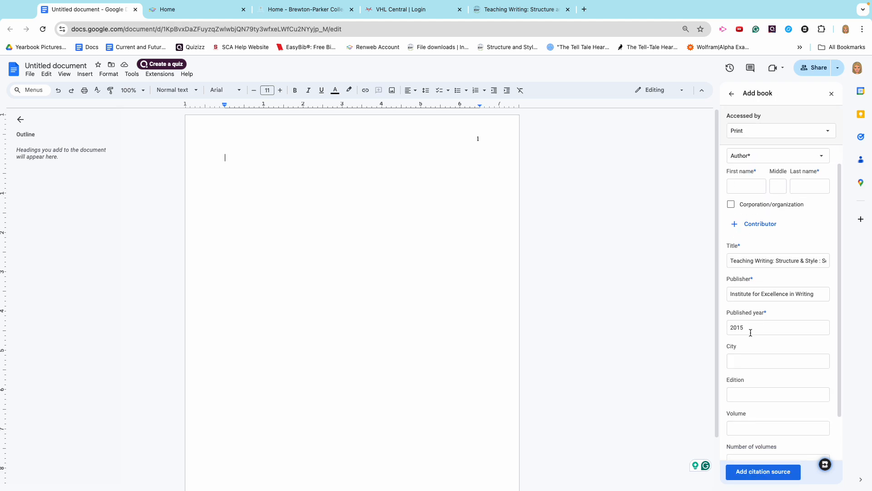
{"action": "scroll", "coordinate": [751, 333], "scroll_direction": "down", "scroll_amount": 2}
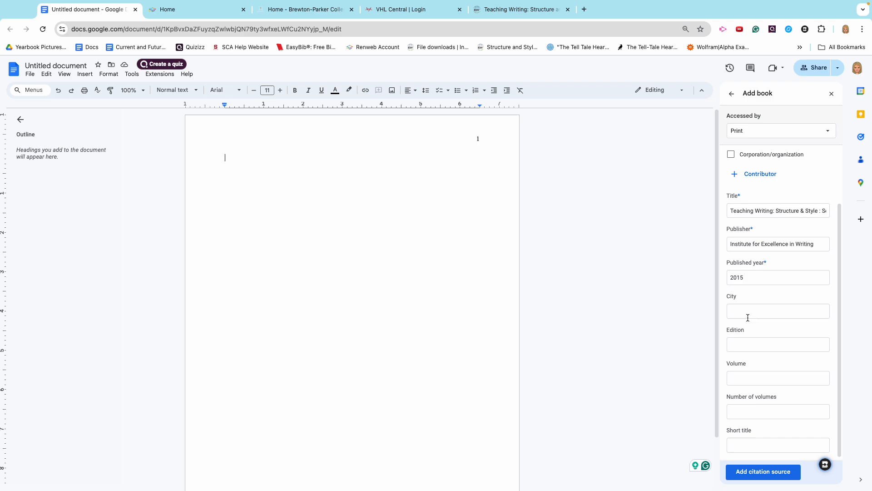
{"action": "left_click", "coordinate": [748, 318]}
{"action": "type", "text": "O"}
{"action": "key", "text": "BackSpace"}
{"action": "type", "text": "Locus C"}
{"action": "type", "text": "rove"}
{"action": "scroll", "coordinate": [778, 302], "scroll_direction": "down", "scroll_amount": 1}
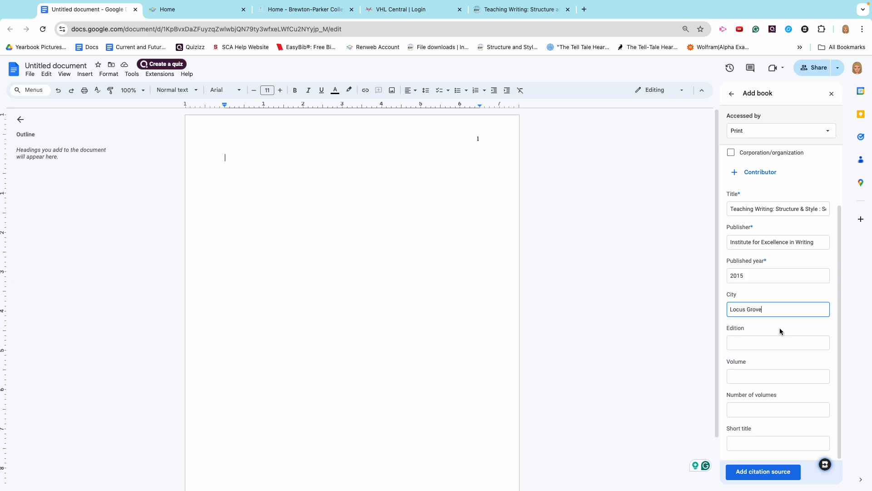
{"action": "left_click", "coordinate": [758, 344]}
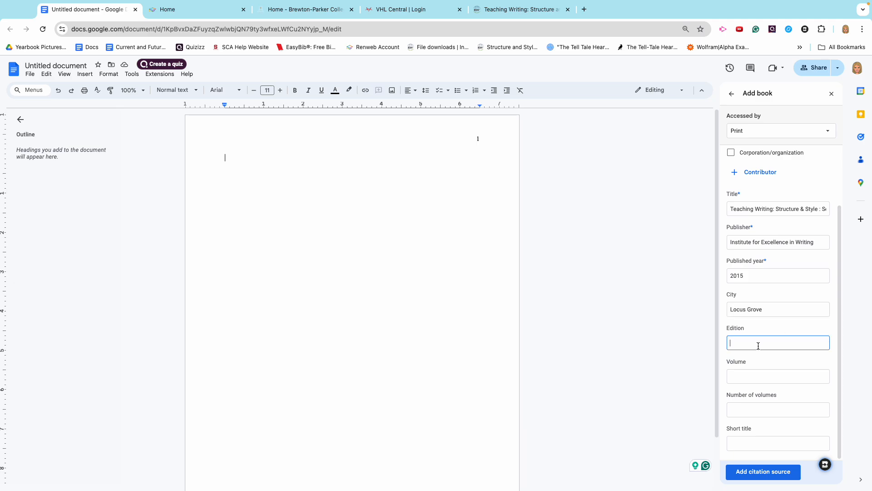
{"action": "type", "text": "2nd"}
{"action": "left_click", "coordinate": [754, 473]}
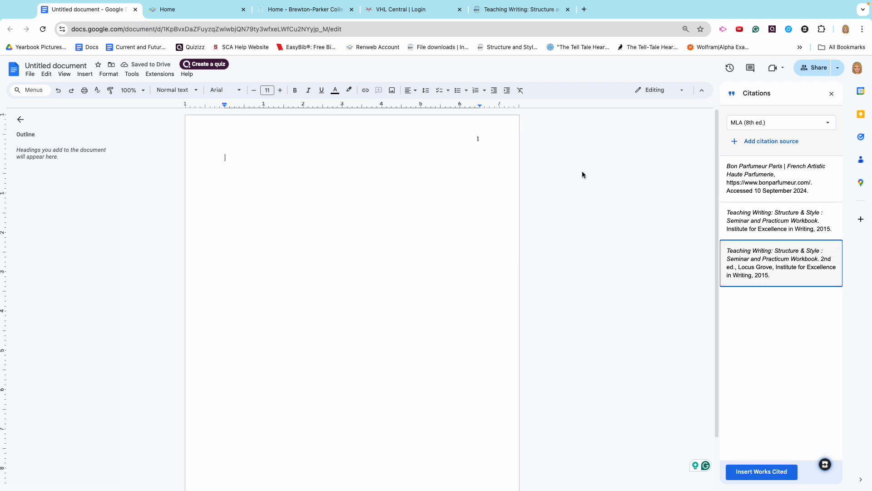
- Search Google for "oud popular uses" in a new browser tab and open Bon Parfumeur's Oud Perfume article
{"action": "left_click", "coordinate": [585, 11]}
{"action": "type", "text": "ou"}
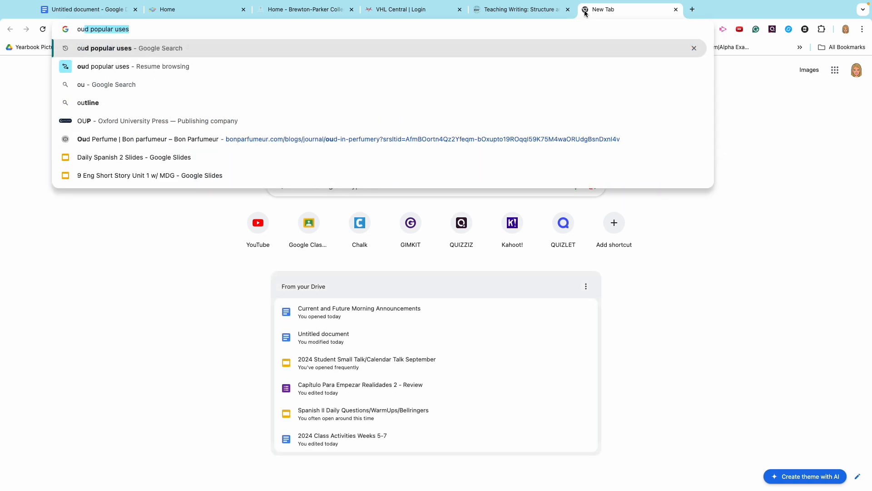
{"action": "key", "text": "Return"}
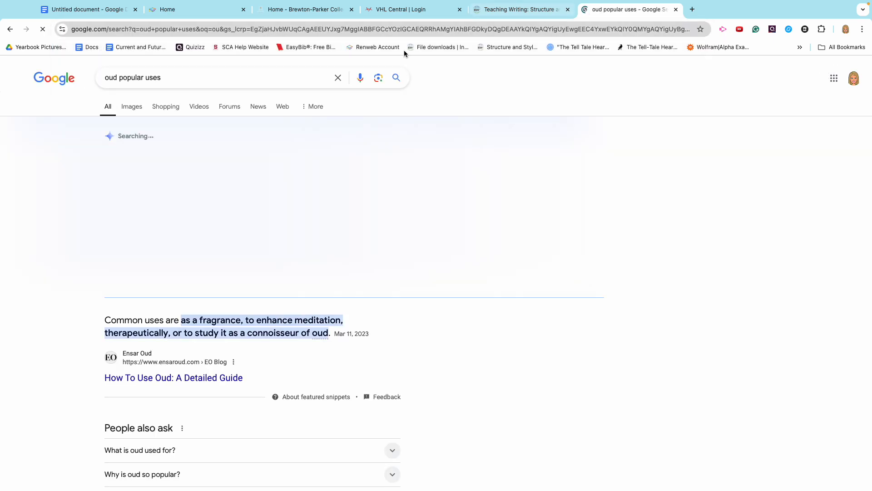
{"action": "scroll", "coordinate": [298, 202], "scroll_direction": "down", "scroll_amount": 18}
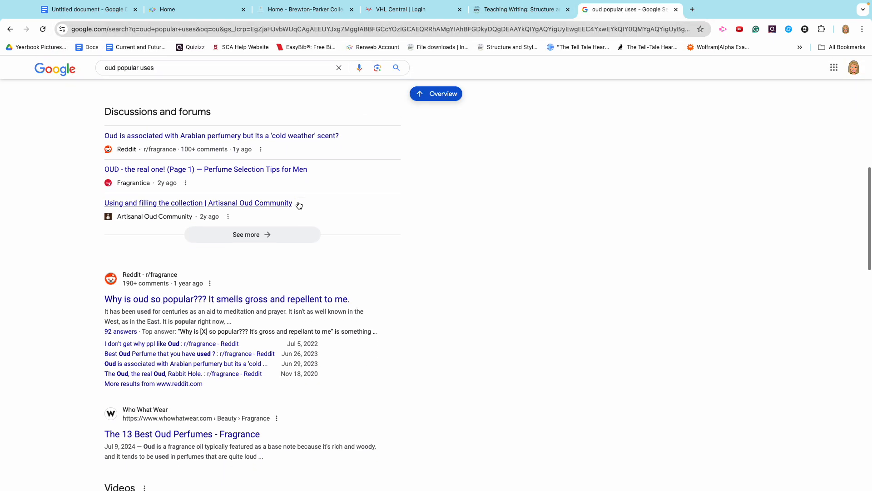
{"action": "scroll", "coordinate": [298, 204], "scroll_direction": "down", "scroll_amount": 2}
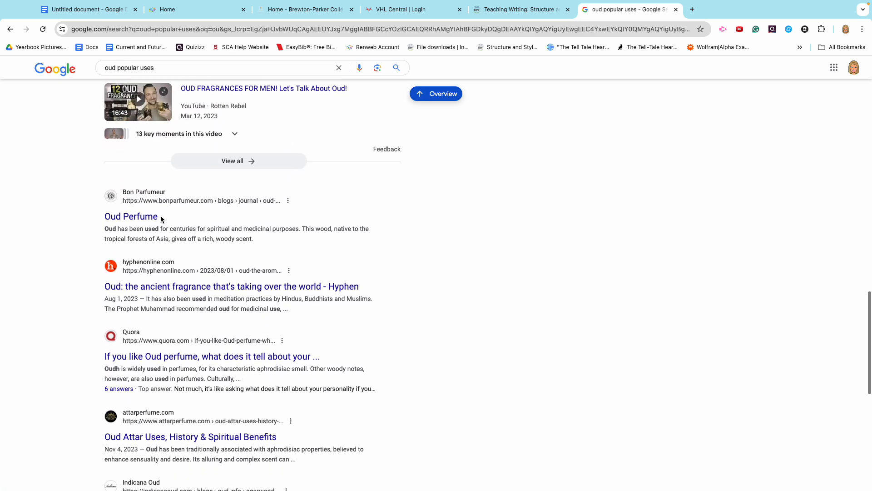
{"action": "left_click", "coordinate": [147, 217]}
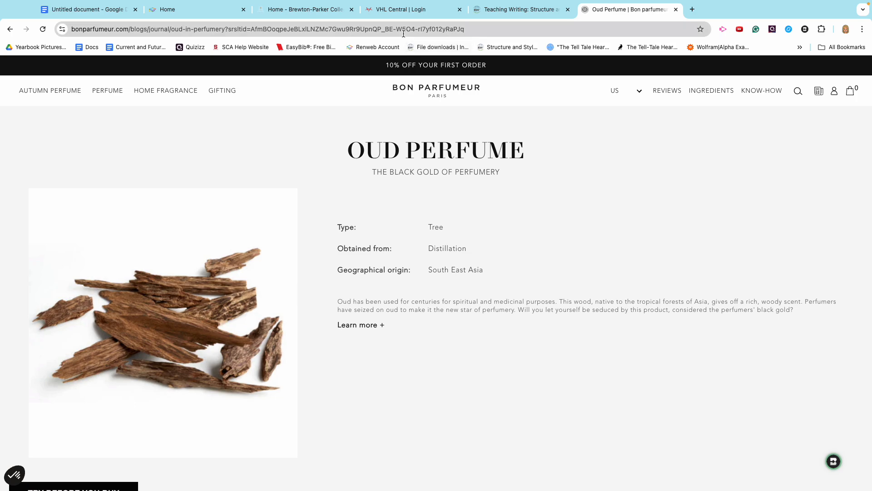
- Copy the Oud Perfume article's URL and paste it into a new Website citation source in the Google Docs document
{"action": "left_click", "coordinate": [326, 34]}
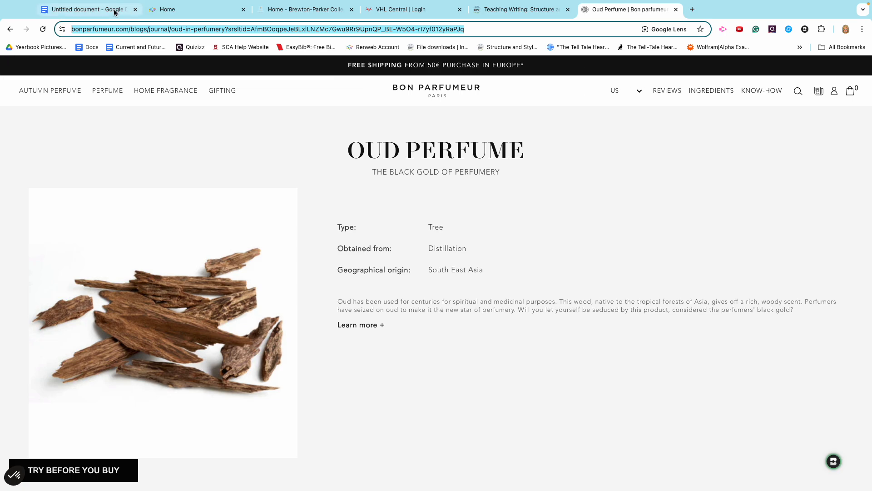
{"action": "left_click", "coordinate": [87, 12]}
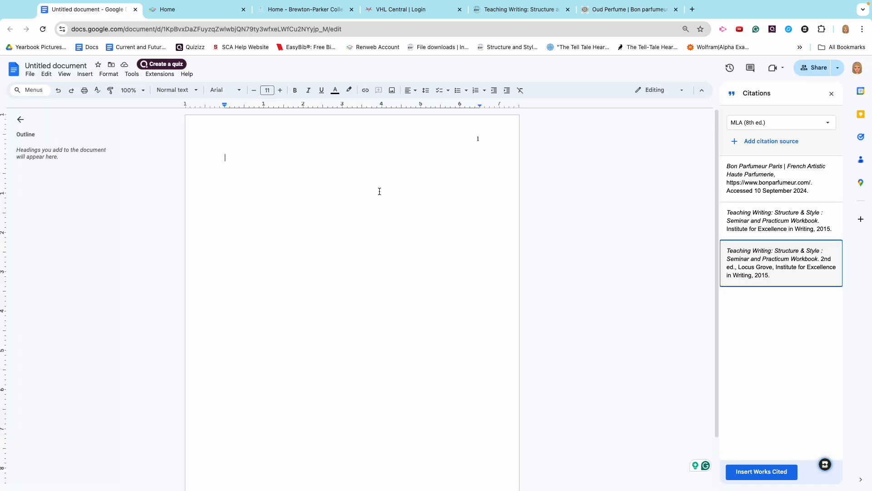
{"action": "left_click", "coordinate": [742, 143]}
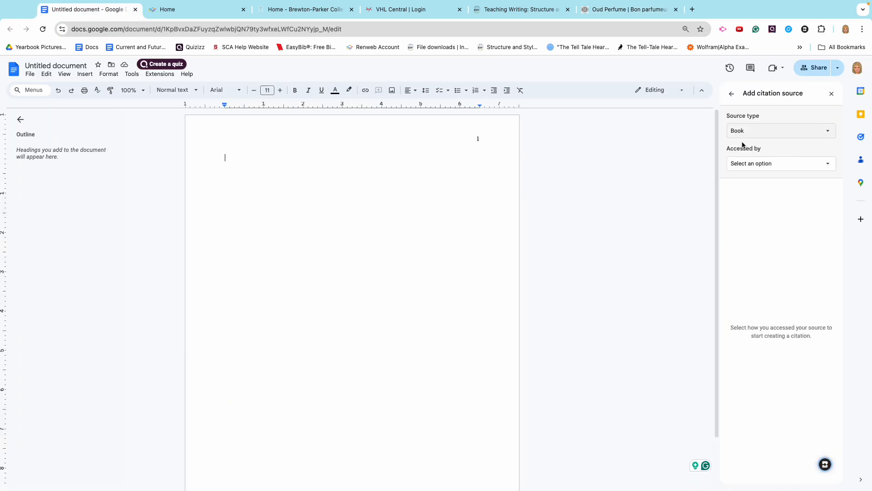
{"action": "left_click", "coordinate": [745, 128]}
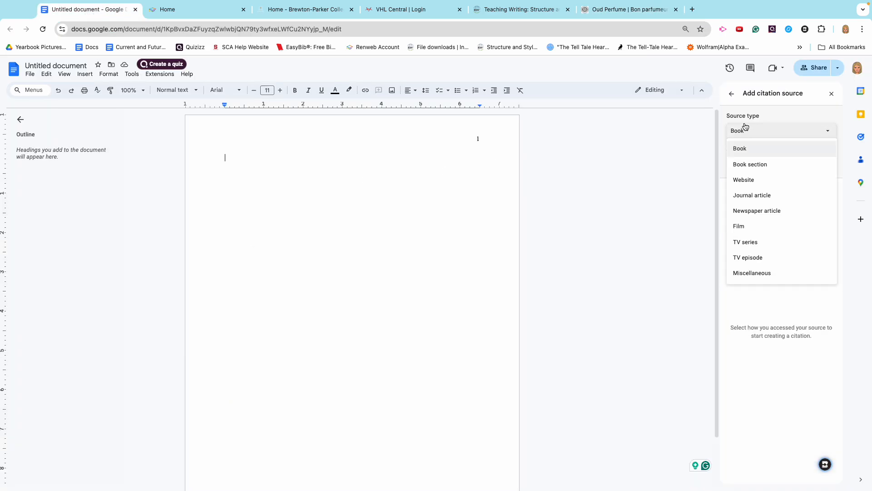
{"action": "left_click", "coordinate": [748, 180]}
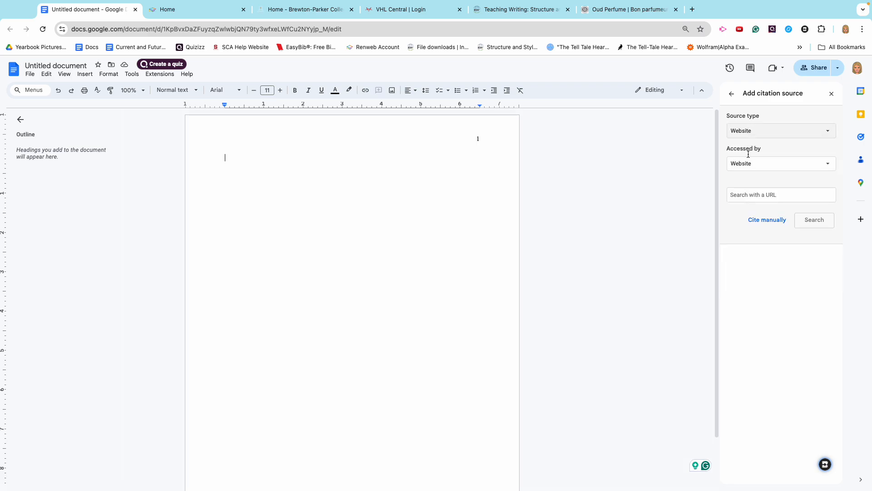
{"action": "left_click", "coordinate": [749, 194]}
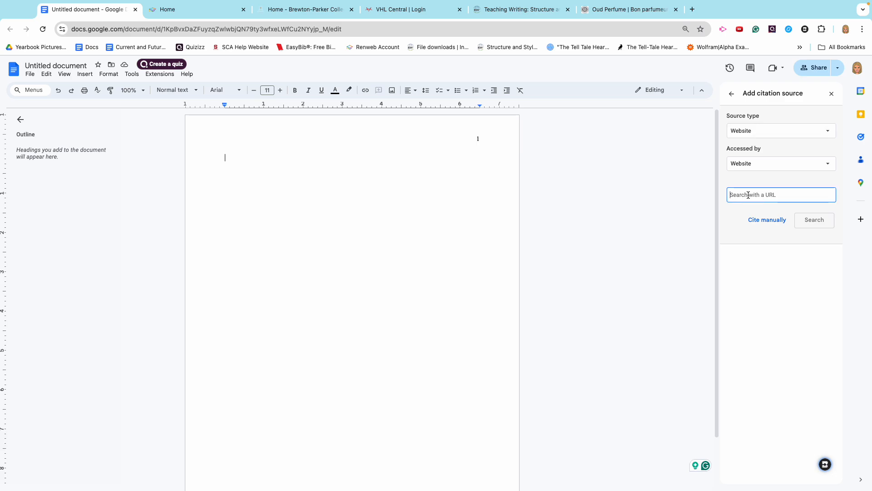
{"action": "key", "text": "ctrl+v"}
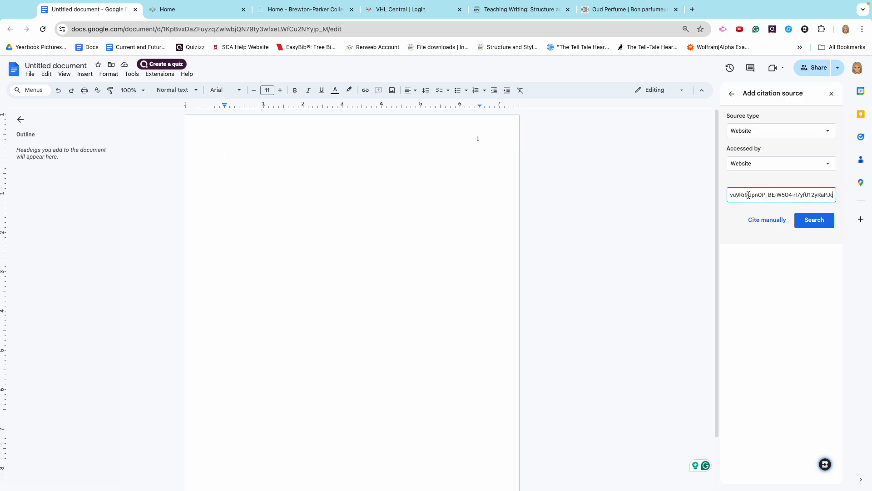
- Revisit the Oud Perfume page and try searching for its citation with the pasted URL
{"action": "left_click", "coordinate": [606, 15]}
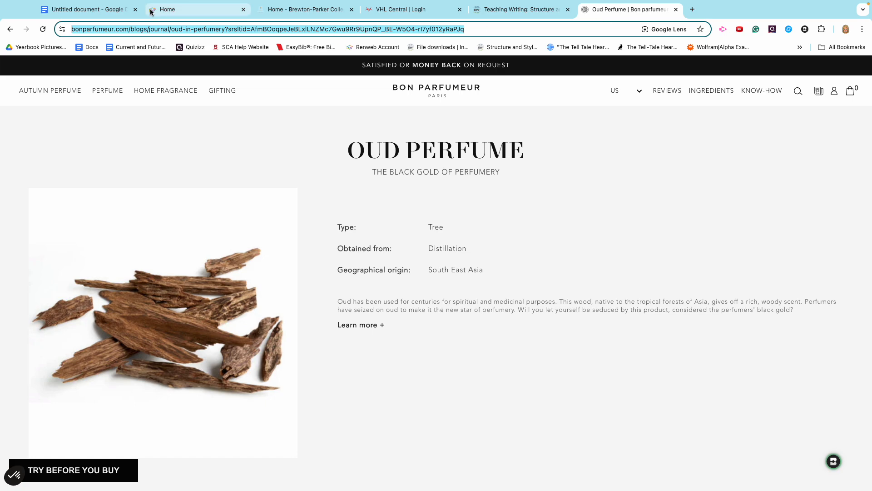
{"action": "left_click", "coordinate": [93, 10]}
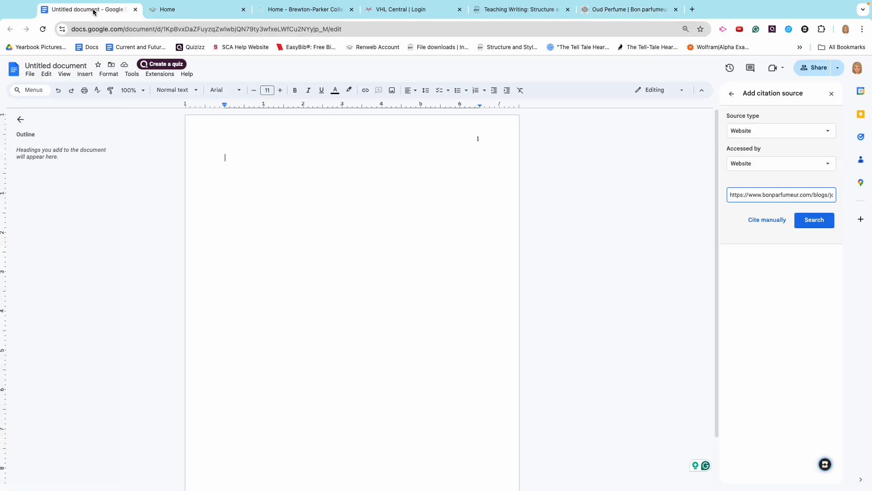
{"action": "left_click", "coordinate": [809, 227]}
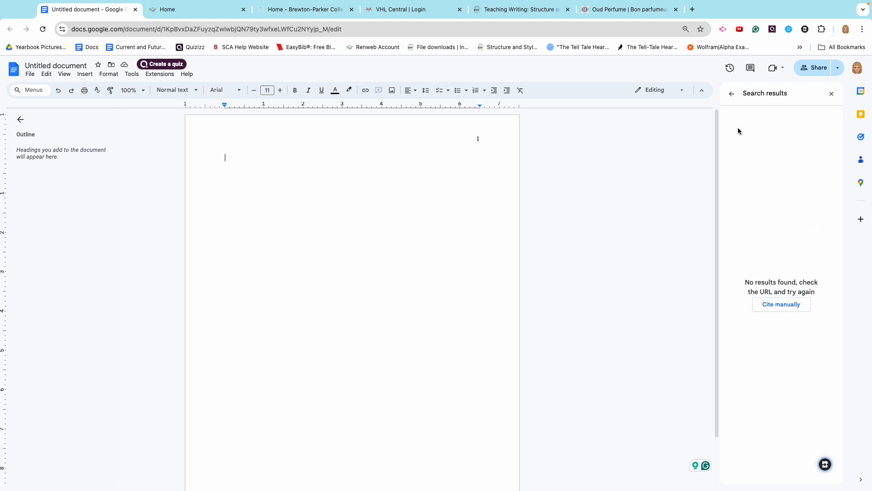
{"action": "left_click", "coordinate": [732, 94]}
{"action": "left_click", "coordinate": [762, 196]}
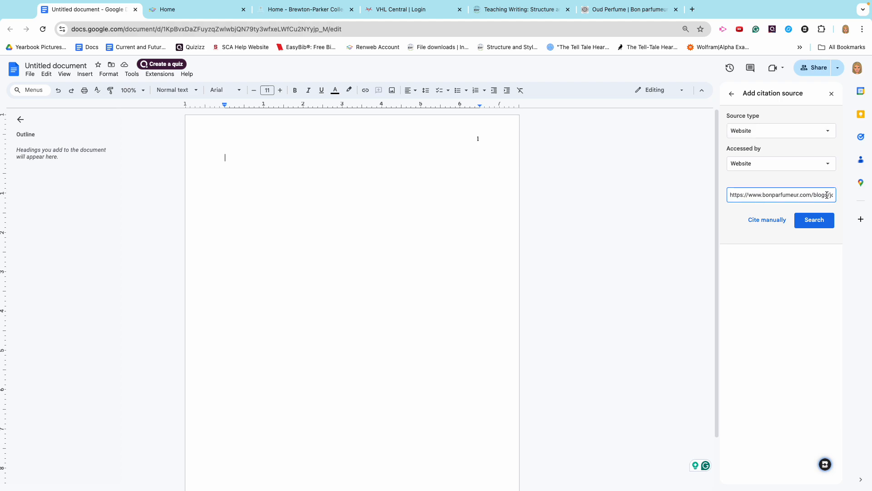
{"action": "left_click_drag", "start_coordinate": [827, 196], "coordinate": [848, 199]}
{"action": "type", "text": "https://www.bonparfumeur.com/blogs"}
{"action": "left_click", "coordinate": [813, 220]}
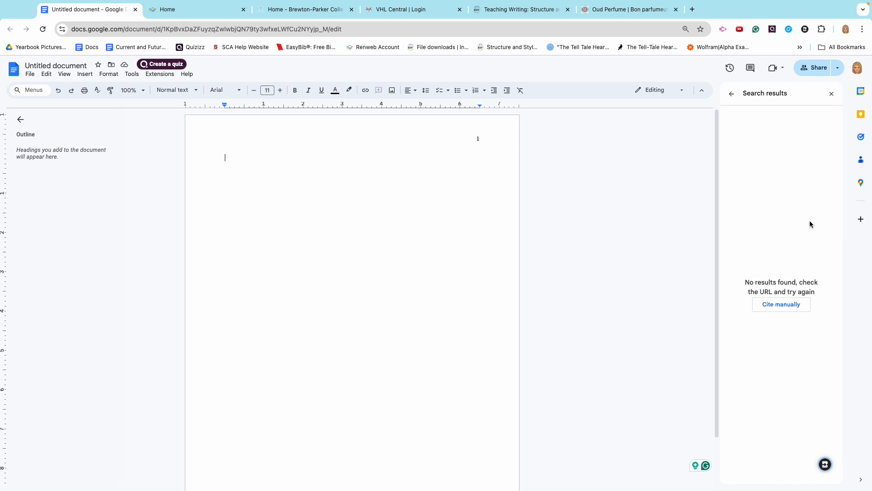
{"action": "left_click", "coordinate": [732, 94]}
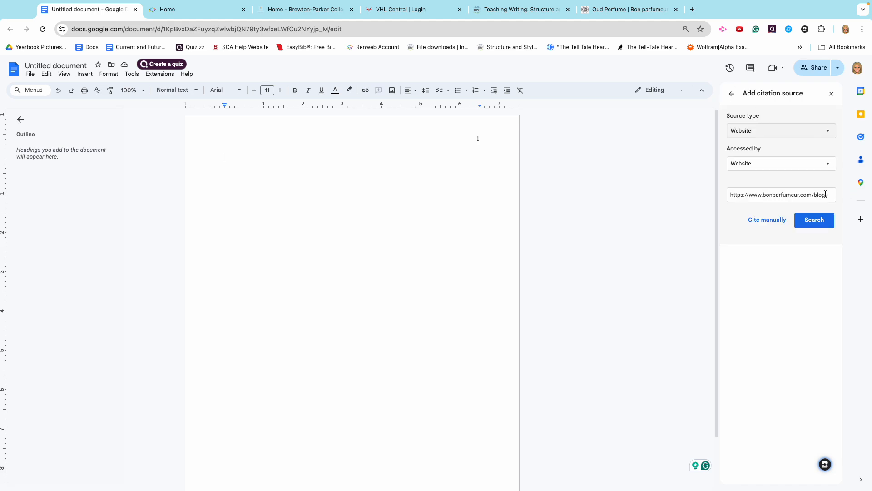
{"action": "left_click", "coordinate": [828, 195]}
{"action": "key", "text": "BackSpace"}
{"action": "key", "text": "BackSpace"}
{"action": "key", "text": "BackSpace"}
{"action": "key", "text": "BackSpace"}
{"action": "key", "text": "BackSpace"}
{"action": "key", "text": "BackSpace"}
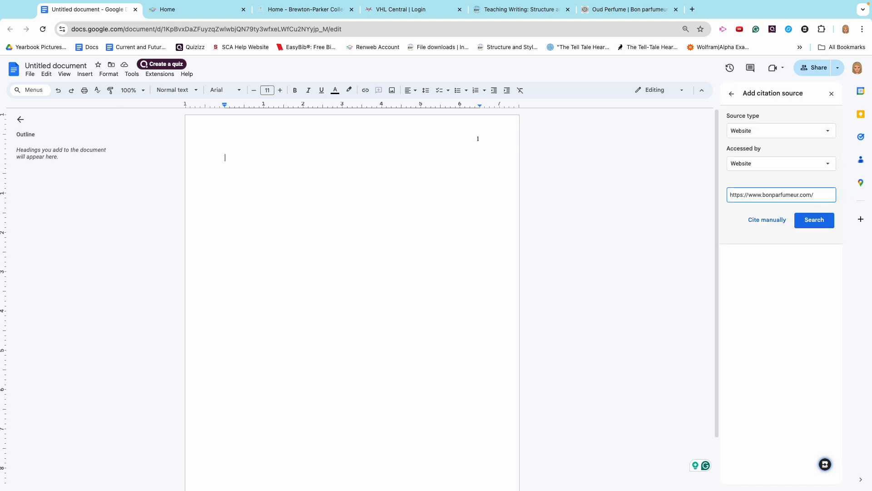
{"action": "left_click", "coordinate": [821, 223]}
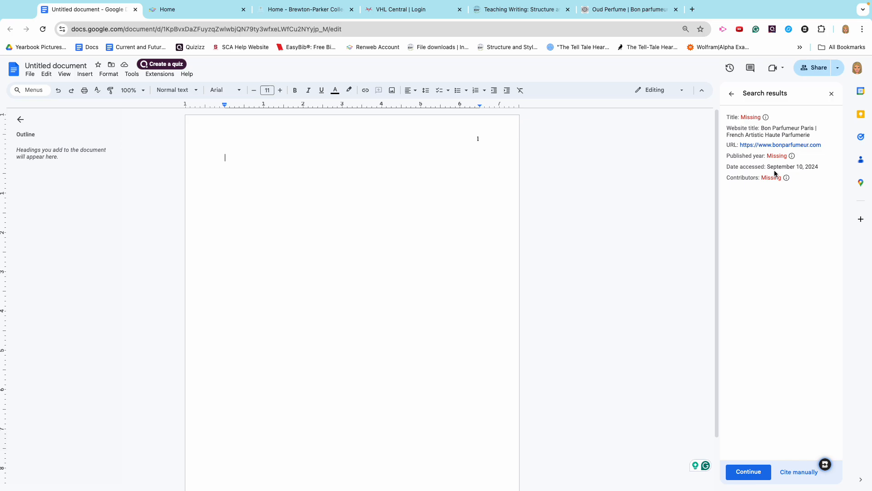
- Check the Oud Perfume page down to its footer for missing citation details, and return to the document
{"action": "left_click", "coordinate": [641, 9]}
{"action": "scroll", "coordinate": [454, 225], "scroll_direction": "down", "scroll_amount": 15}
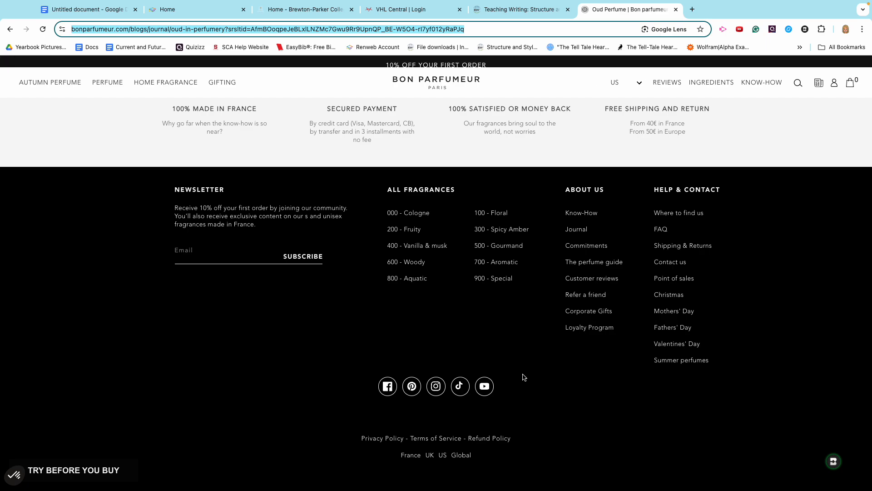
{"action": "scroll", "coordinate": [525, 377], "scroll_direction": "up", "scroll_amount": 1}
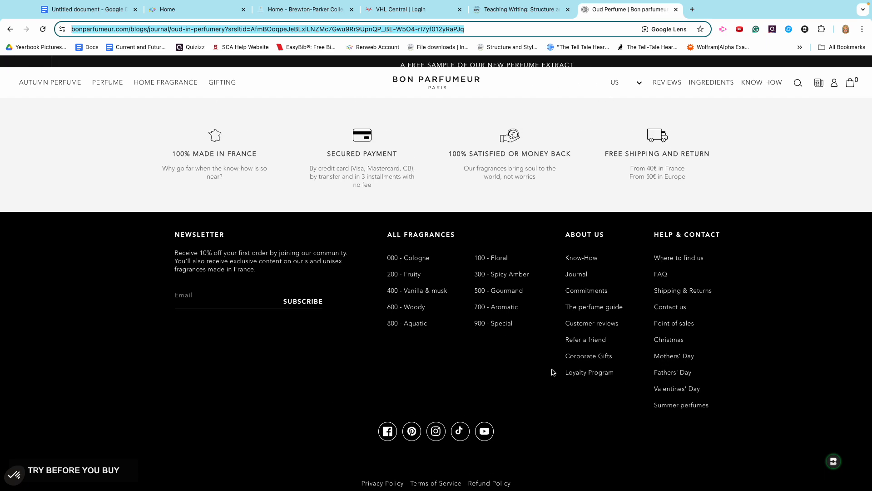
{"action": "scroll", "coordinate": [552, 372], "scroll_direction": "down", "scroll_amount": 1}
{"action": "scroll", "coordinate": [553, 372], "scroll_direction": "up", "scroll_amount": 3}
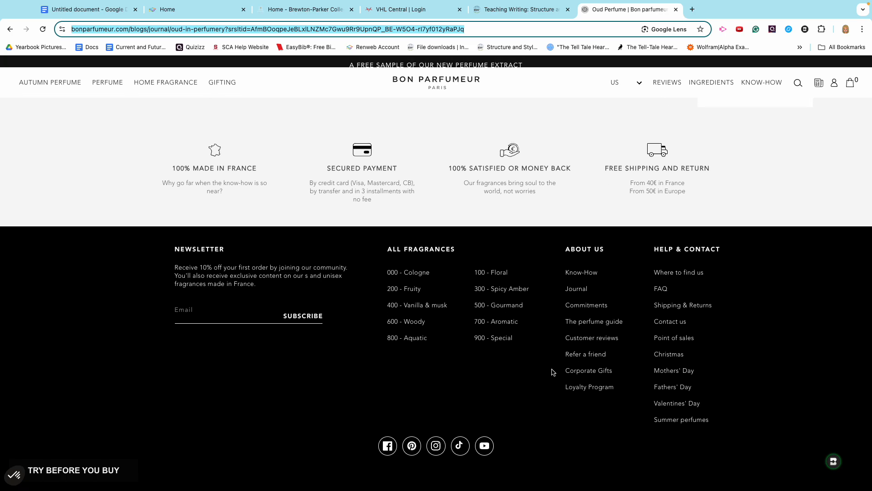
{"action": "scroll", "coordinate": [552, 371], "scroll_direction": "up", "scroll_amount": 15}
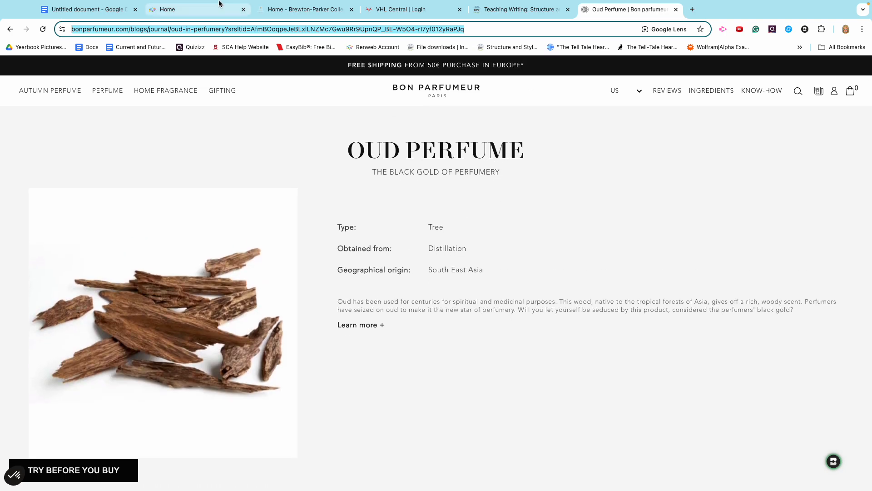
{"action": "left_click", "coordinate": [89, 9]}
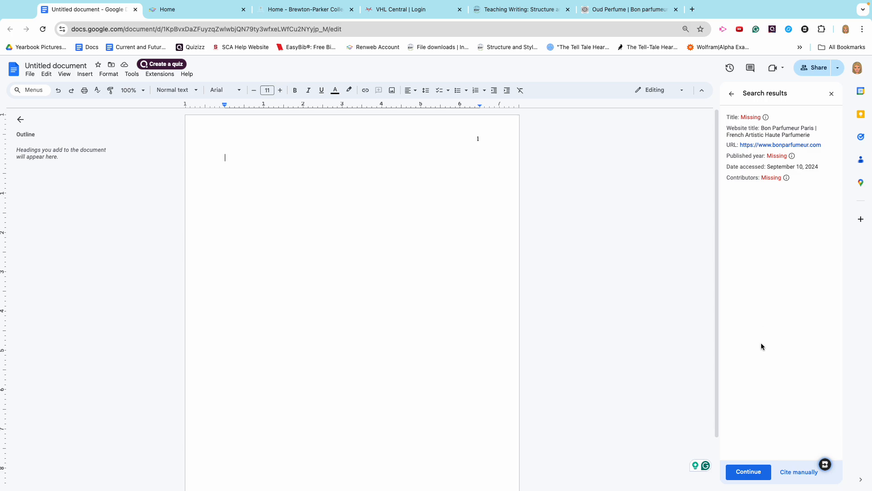
- Continue with the found Bon Parfumeur website details and add them as a citation source
{"action": "left_click", "coordinate": [750, 472]}
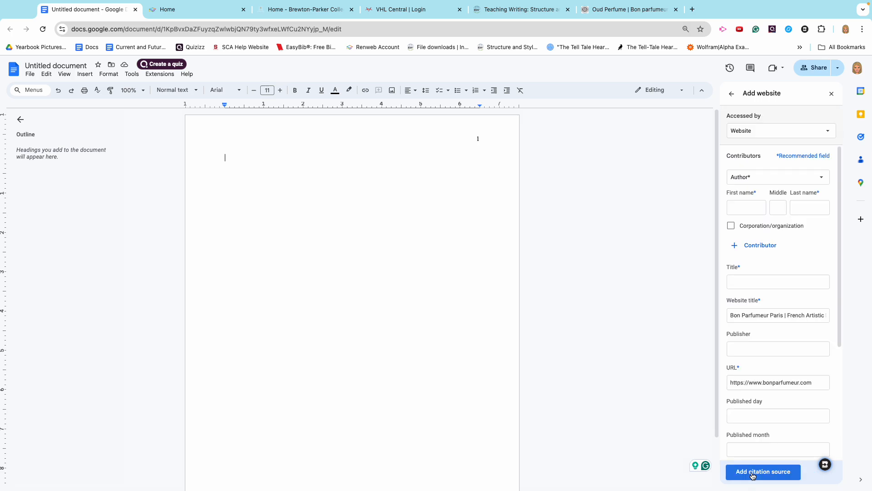
{"action": "scroll", "coordinate": [751, 366], "scroll_direction": "down", "scroll_amount": 4}
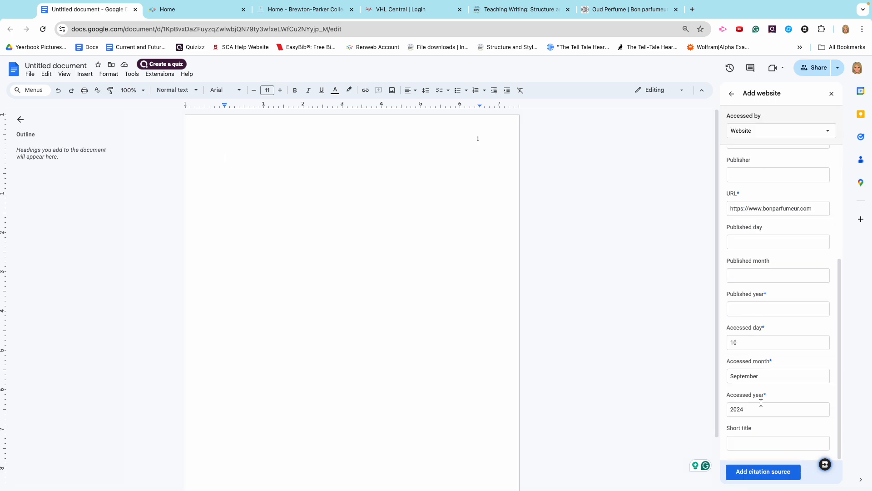
{"action": "left_click", "coordinate": [756, 473]}
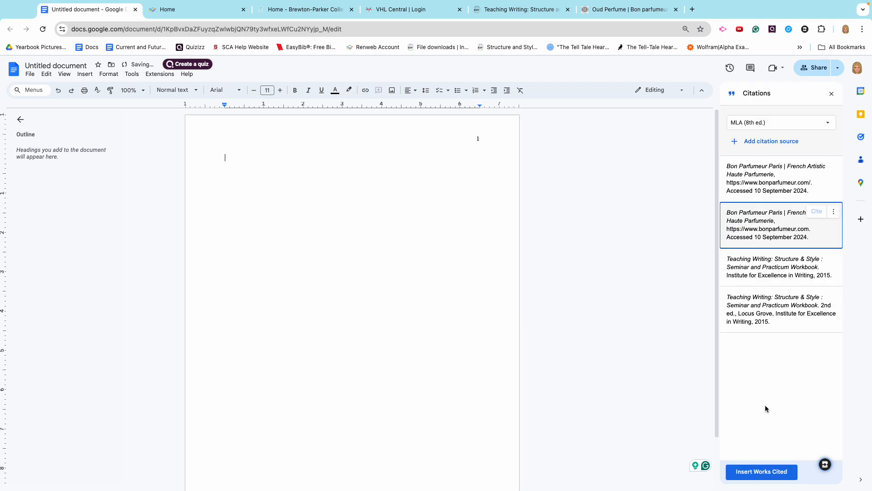
- Delete the duplicate Bon Parfumeur source and the Teaching Writing workbook source that lacks the edition and city
{"action": "left_click", "coordinate": [836, 214]}
{"action": "left_click", "coordinate": [812, 263]}
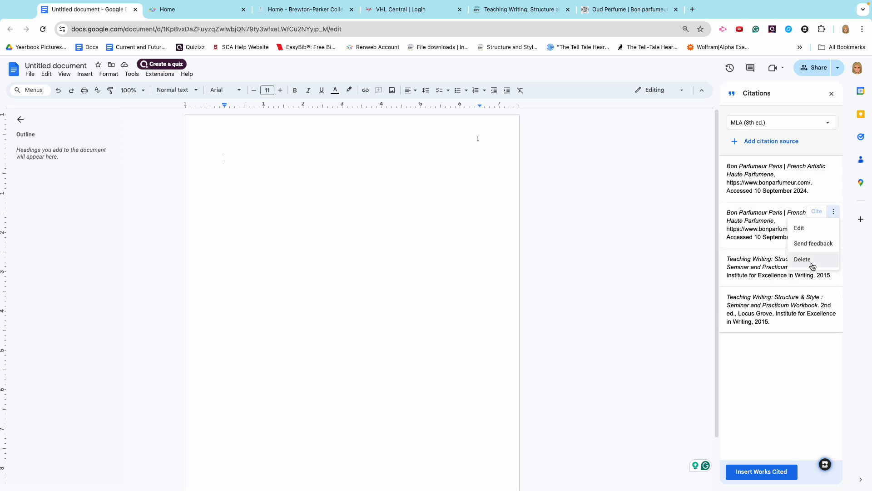
{"action": "left_click", "coordinate": [836, 212]}
{"action": "left_click", "coordinate": [809, 260]}
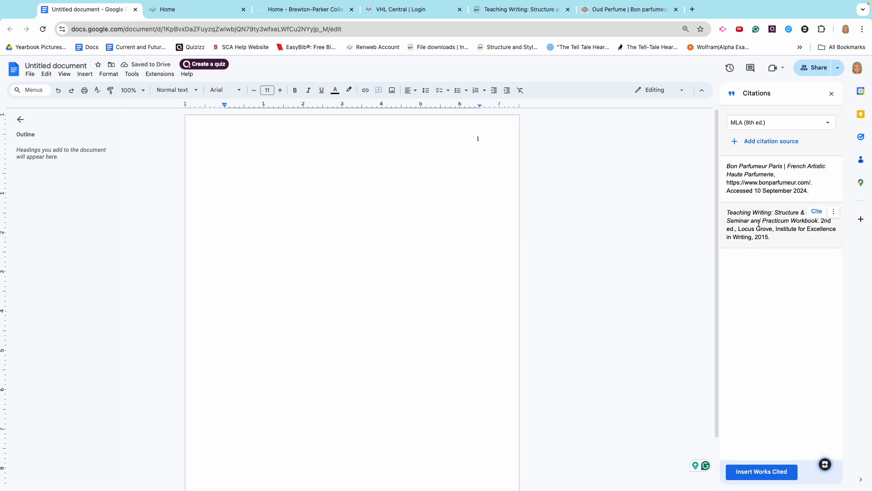
- Insert the Works Cited list into the document and format it in Times New Roman, size 12
{"action": "left_click", "coordinate": [756, 475]}
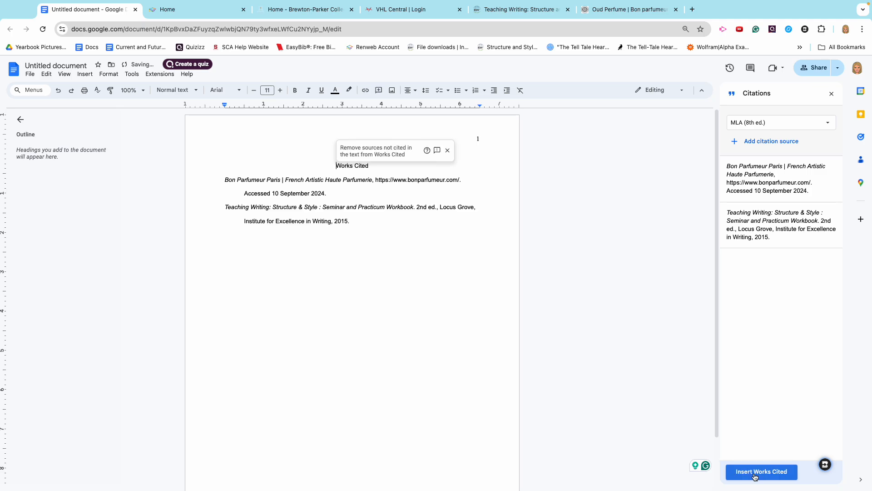
{"action": "left_click_drag", "start_coordinate": [371, 244], "coordinate": [315, 161]}
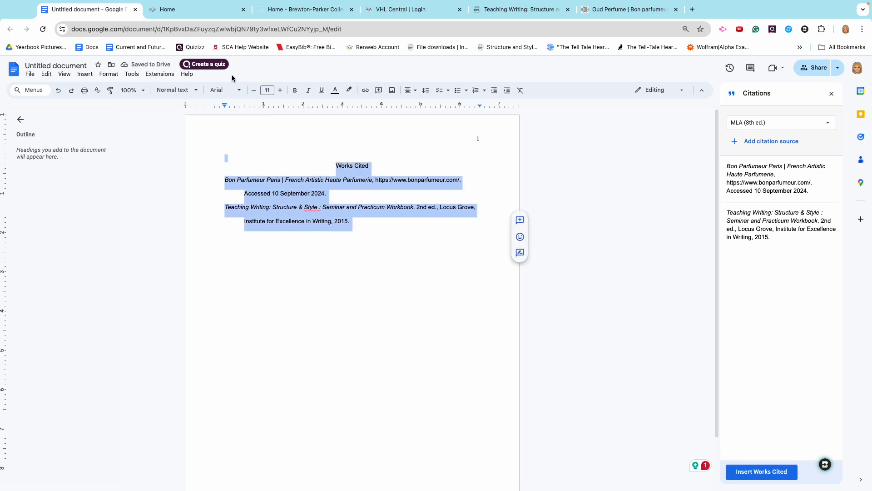
{"action": "left_click", "coordinate": [227, 91]}
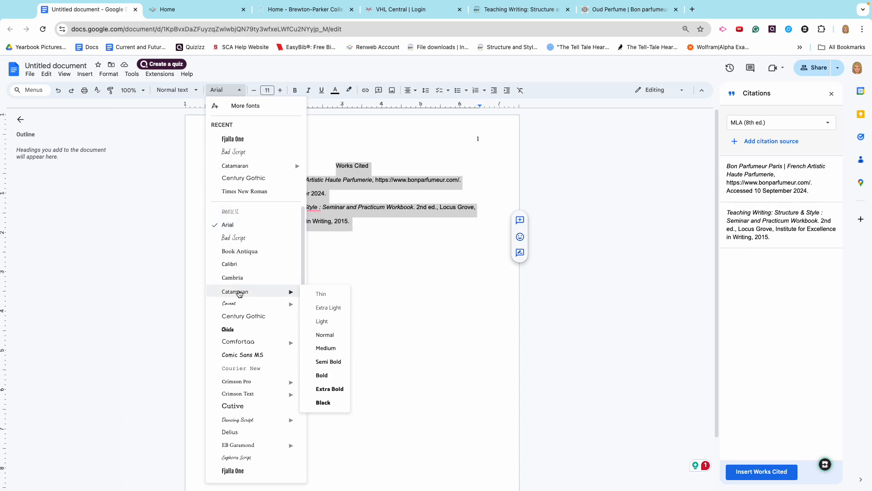
{"action": "left_click", "coordinate": [244, 191]}
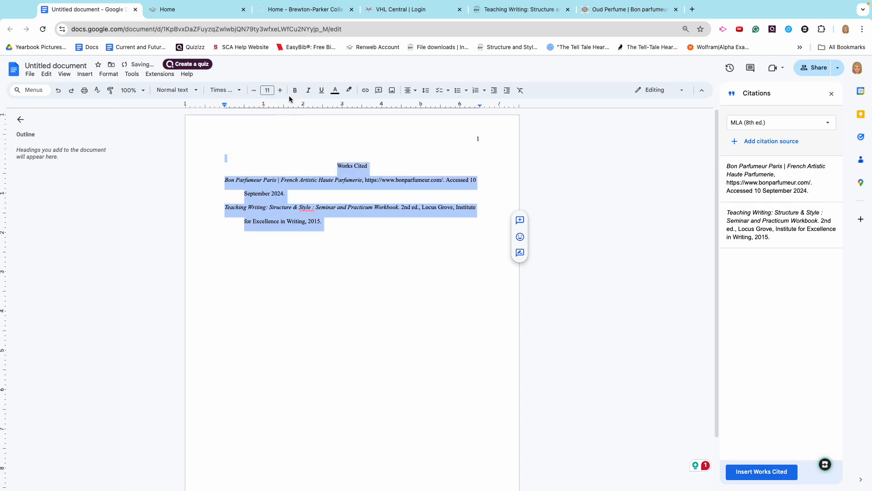
{"action": "left_click", "coordinate": [280, 90]}
{"action": "left_click", "coordinate": [387, 234]}
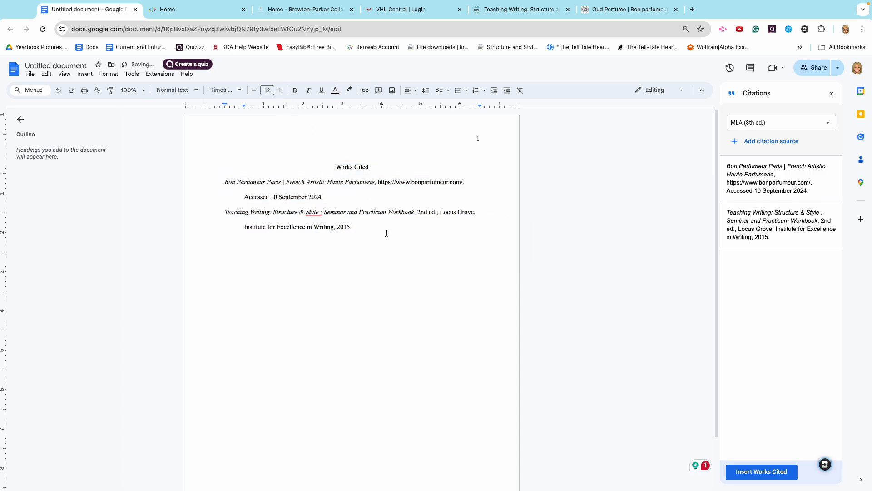
- Replace the header's page number with new header page numbering that shows on the first page and starts at 1
{"action": "left_click", "coordinate": [476, 138]}
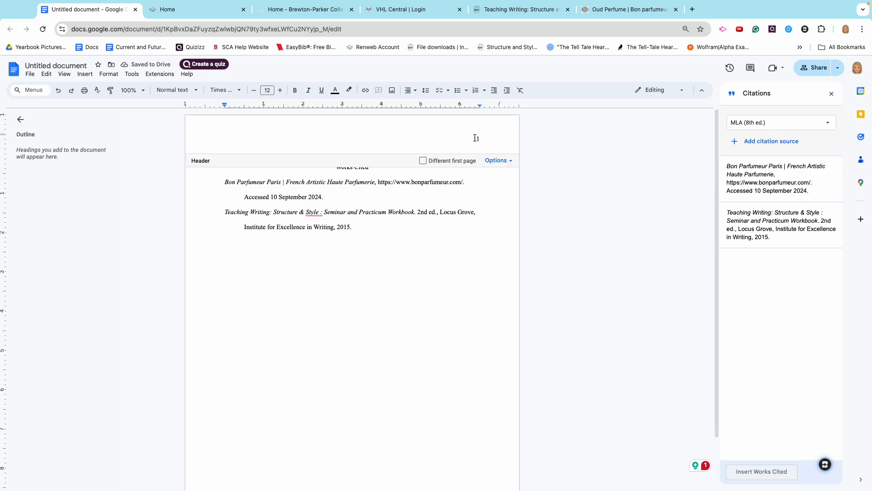
{"action": "double_click", "coordinate": [488, 138]}
{"action": "key", "text": "BackSpace"}
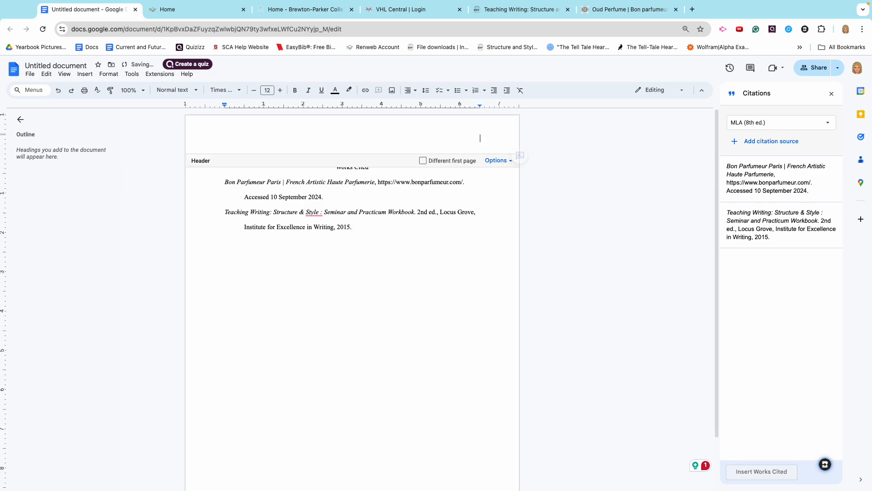
{"action": "left_click", "coordinate": [498, 161]}
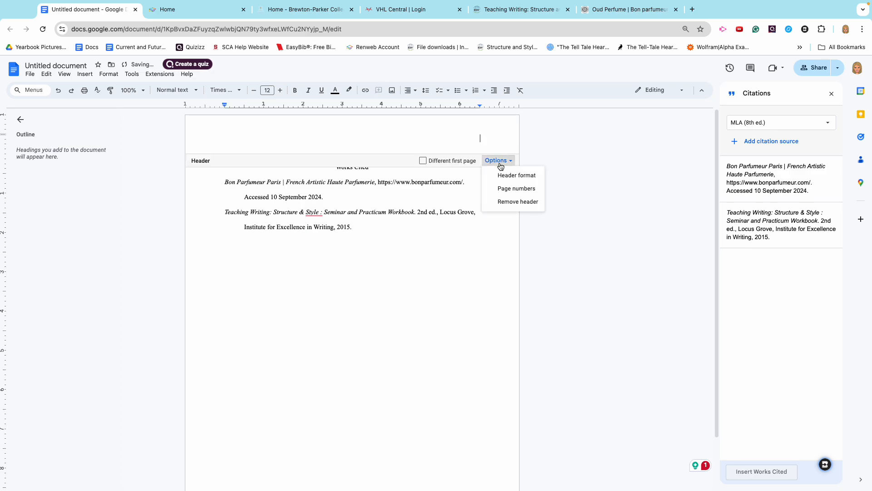
{"action": "left_click", "coordinate": [503, 188]}
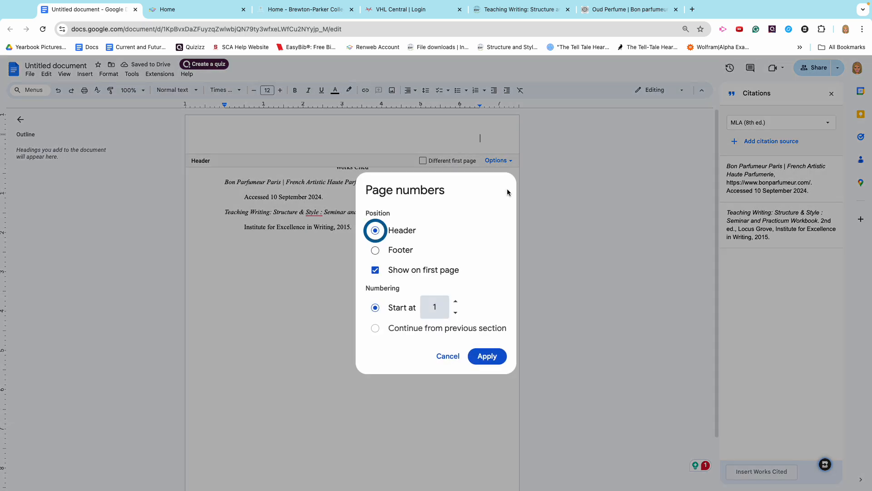
{"action": "left_click", "coordinate": [491, 357]}
- Add the author's surname before the page number in the header, and return to the document body
{"action": "left_click_drag", "start_coordinate": [459, 140], "coordinate": [508, 139]}
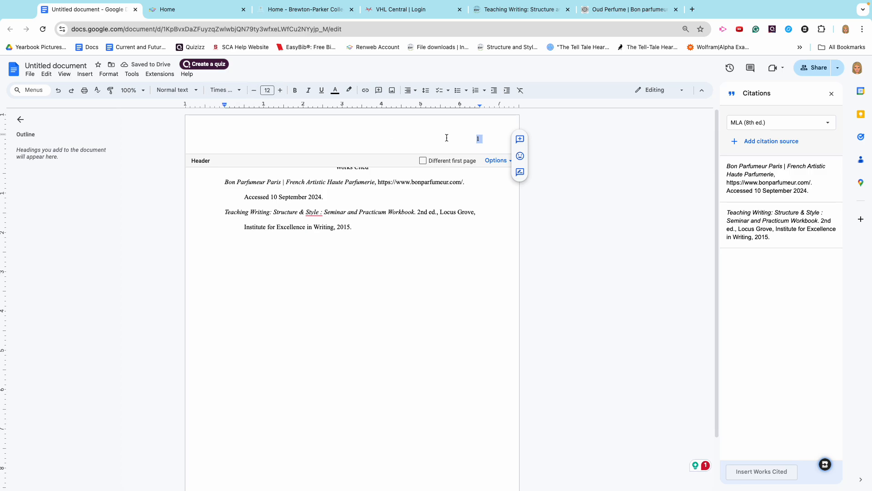
{"action": "left_click", "coordinate": [466, 139]}
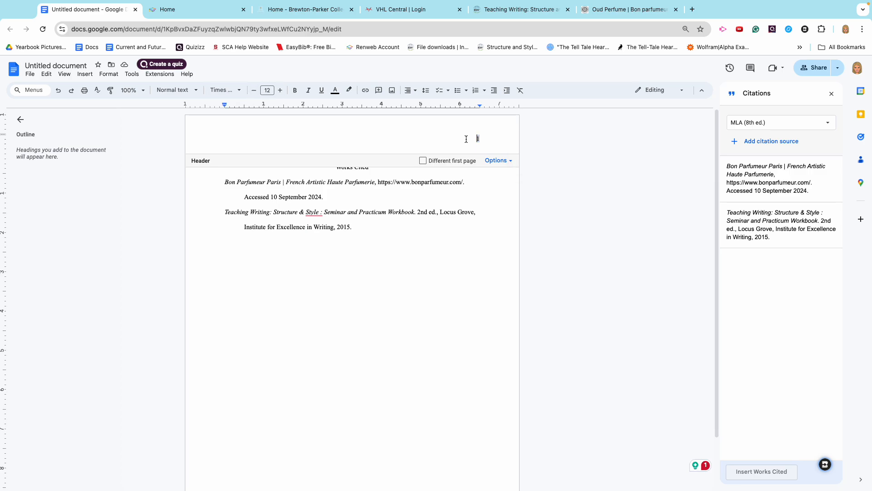
{"action": "type", "text": "BEck "}
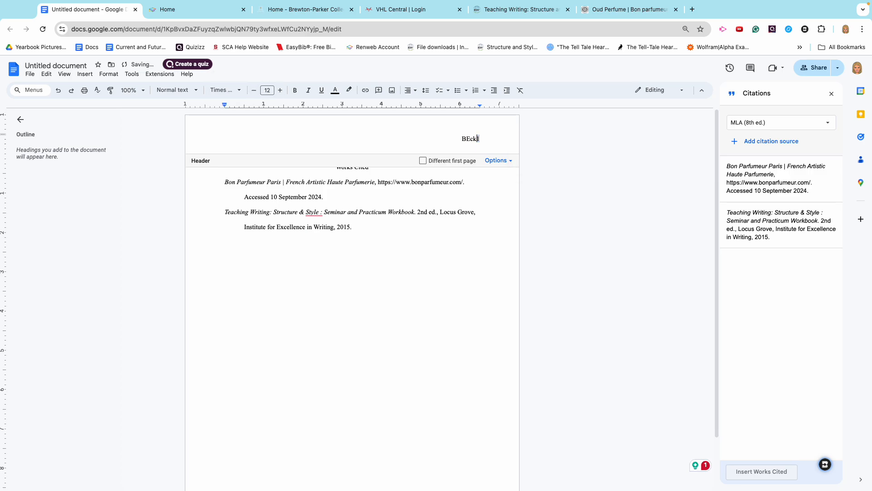
{"action": "type", "text": "ck"}
{"action": "left_click", "coordinate": [406, 245]}
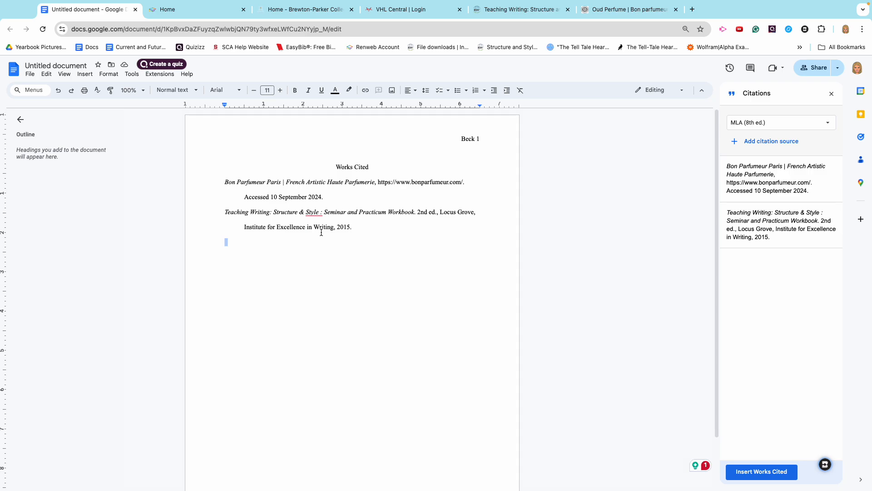
- Rename the document with the author's surname followed by "WC OUD"
{"action": "left_click", "coordinate": [55, 66]}
{"action": "type", "text": "b"}
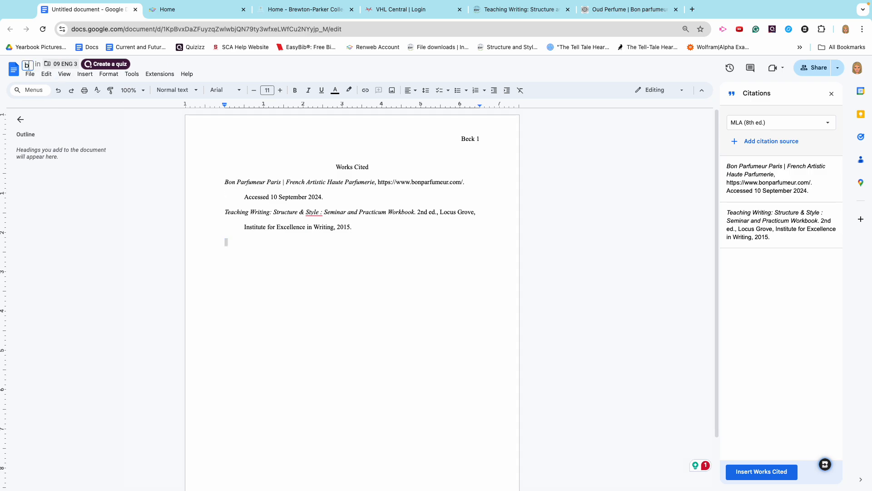
{"action": "key", "text": "BackSpace"}
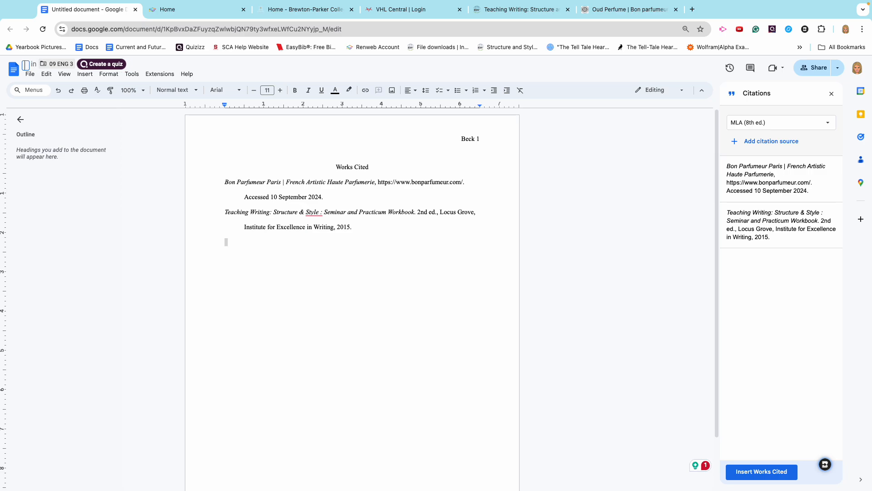
{"action": "type", "text": "Beck WC"}
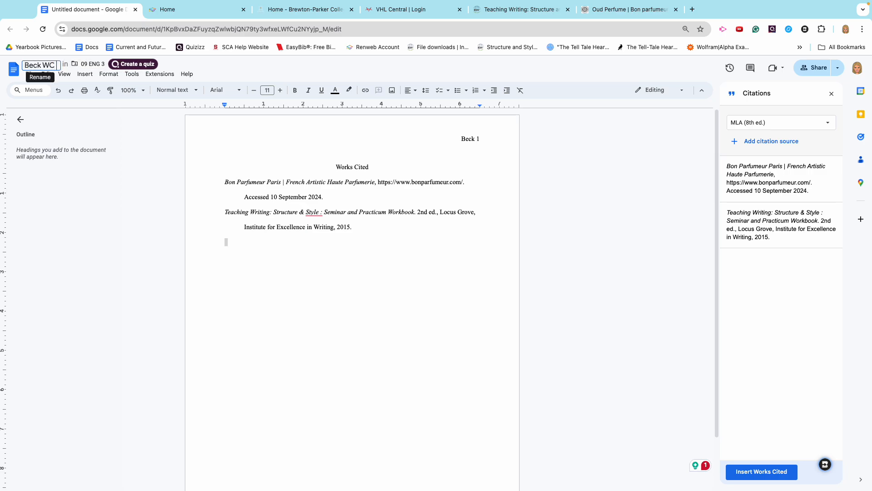
{"action": "type", "text": " OUD"}
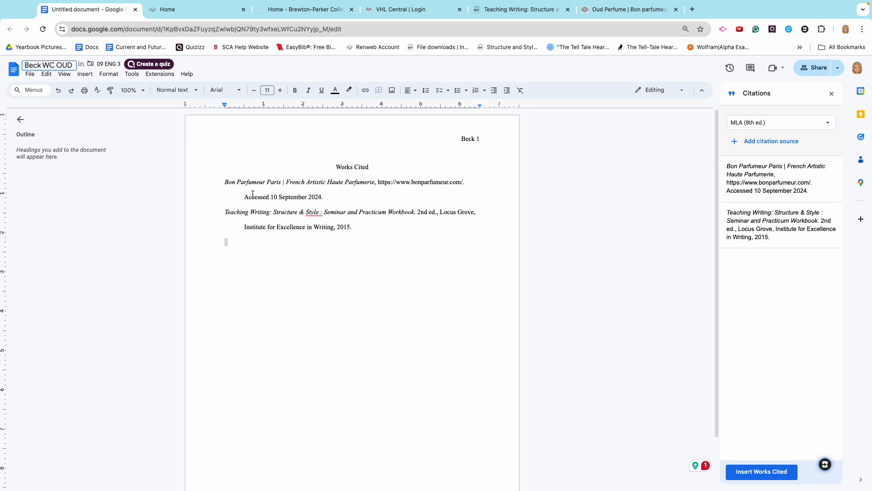
{"action": "left_click", "coordinate": [252, 194]}
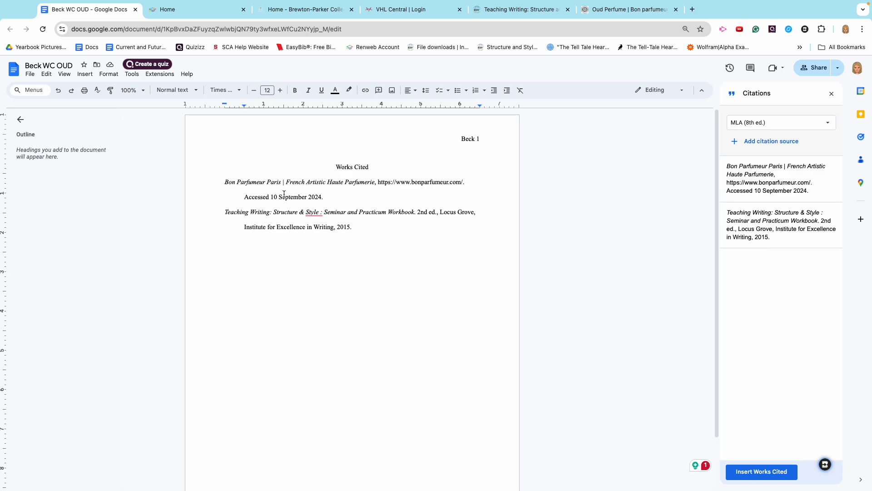